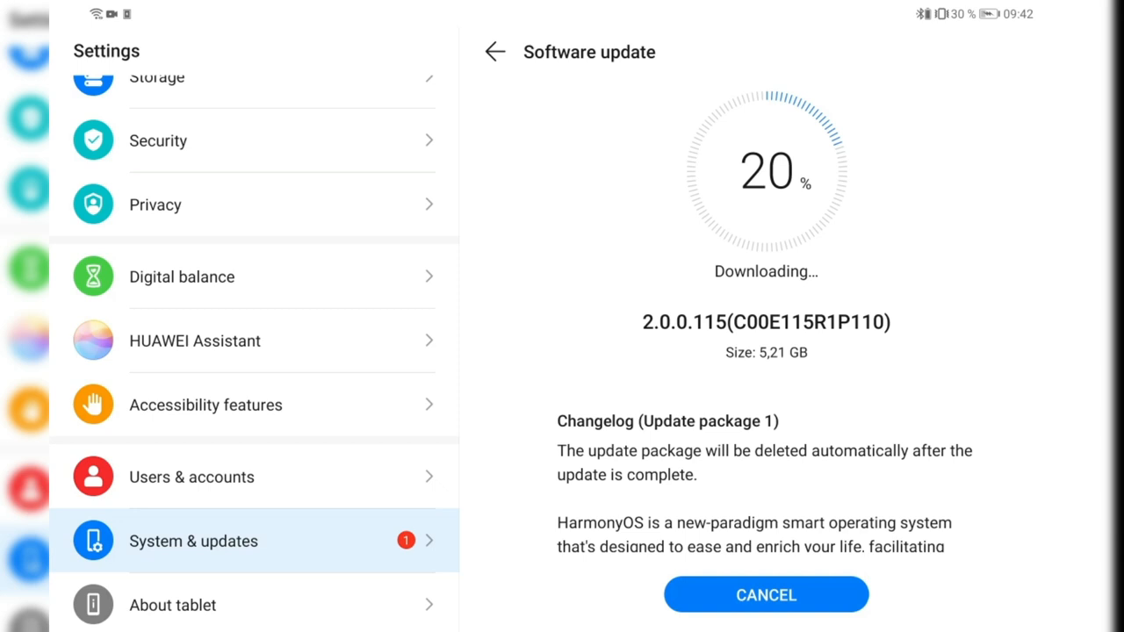
pyautogui.moveTo(886, 353); pyautogui.dragTo(897, 417)
pyautogui.scroll(-5, 934, 376)
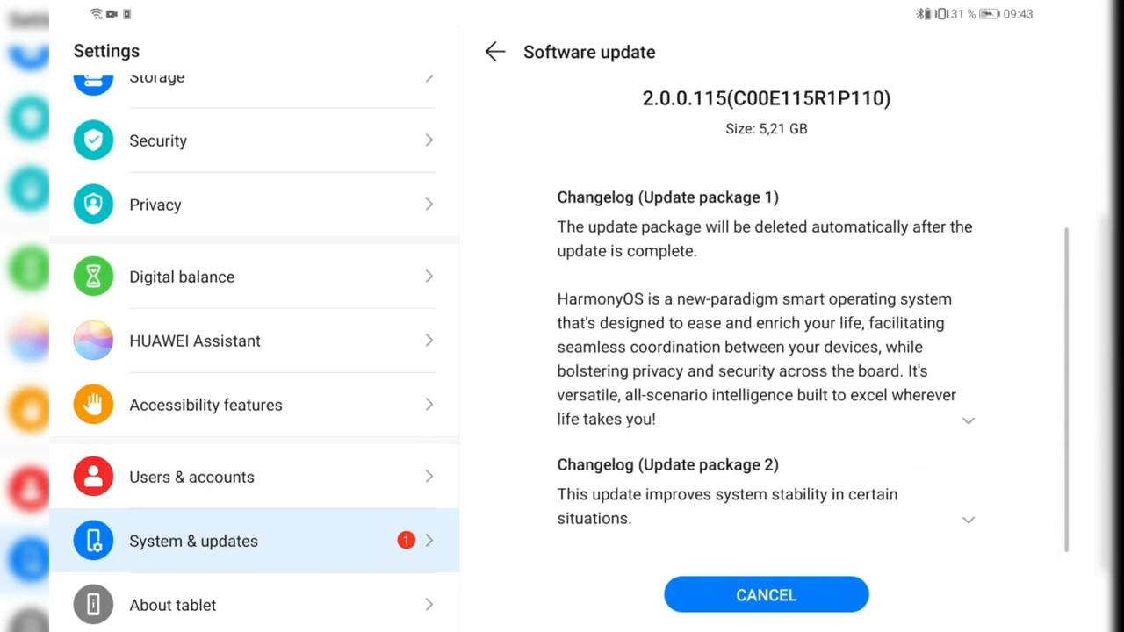
# Expand the full changelog for update package 1 and read through its release notes
pyautogui.click(968, 421)
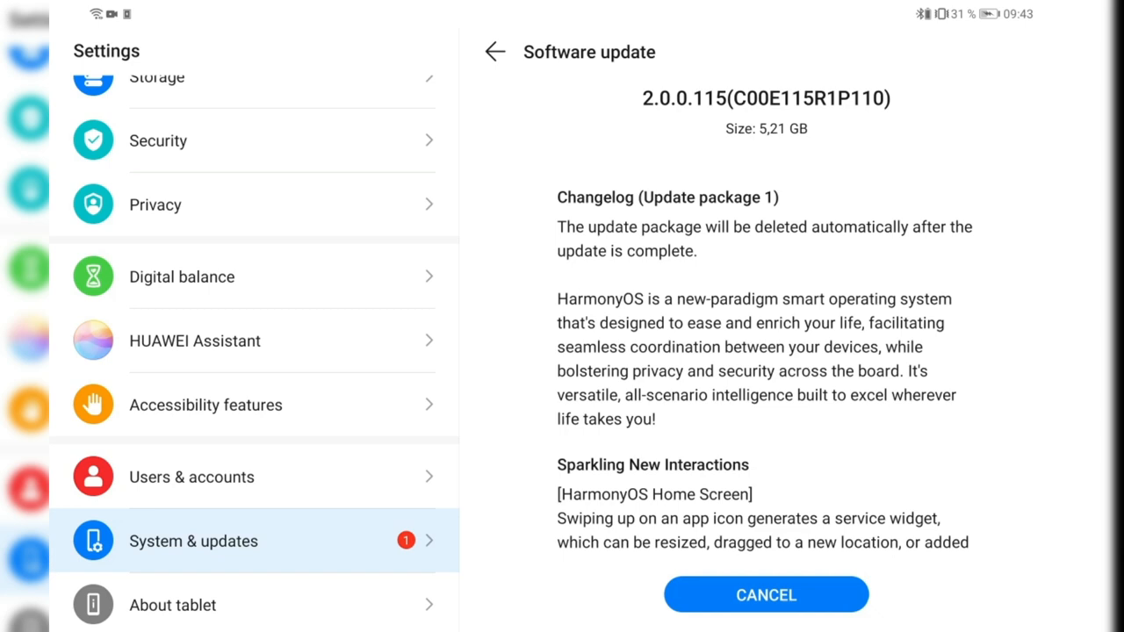
pyautogui.moveTo(904, 448); pyautogui.dragTo(920, 329)
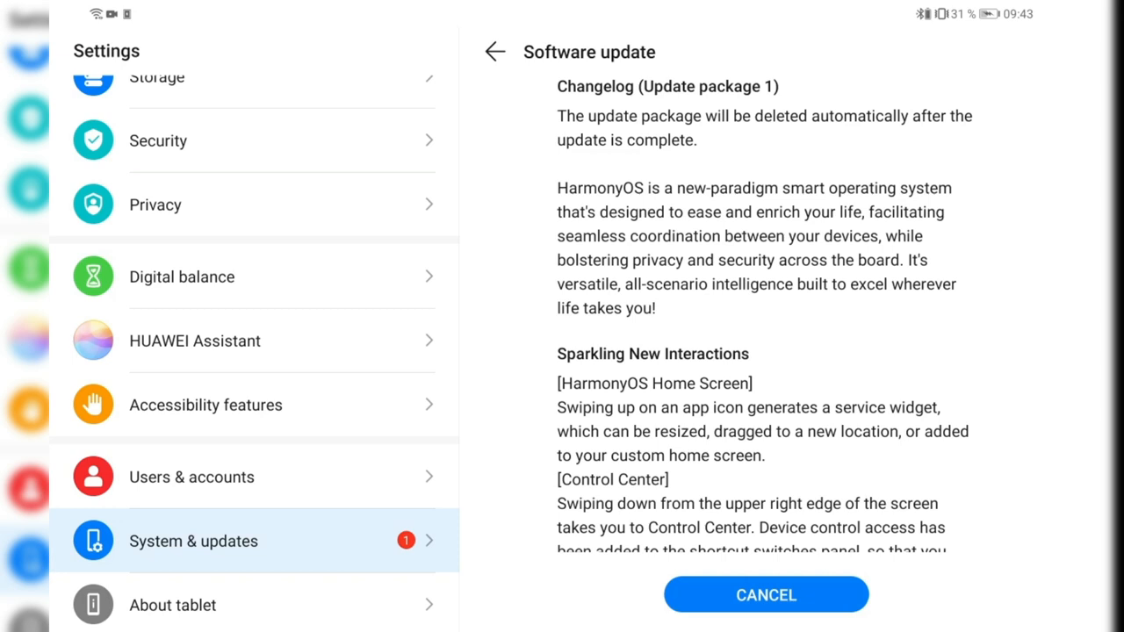
pyautogui.moveTo(898, 420); pyautogui.dragTo(913, 337)
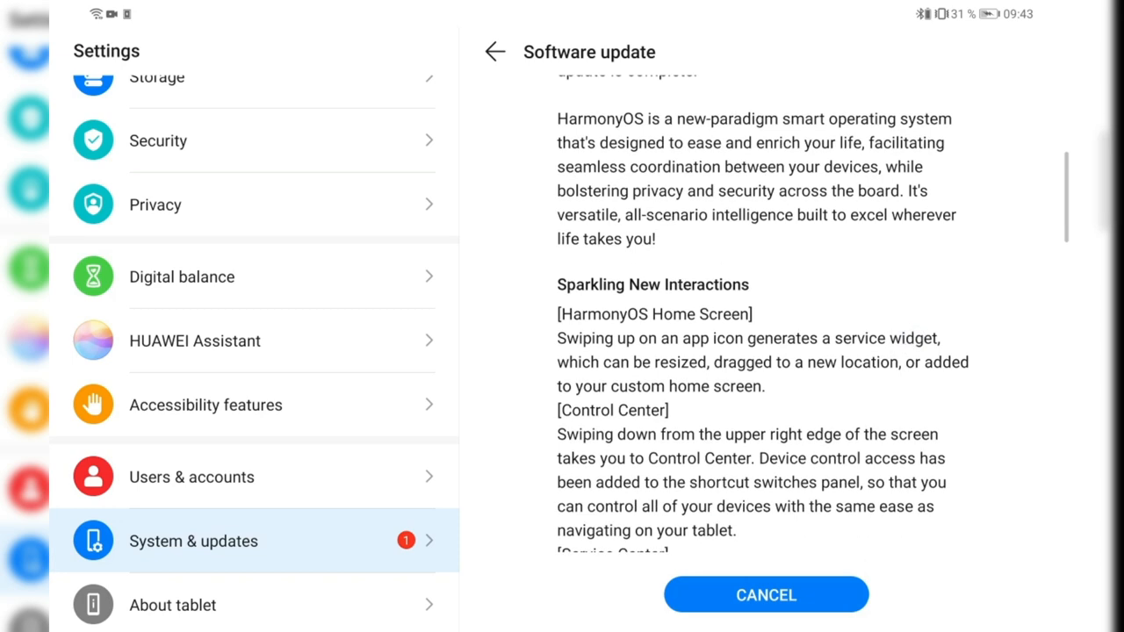
pyautogui.moveTo(912, 448); pyautogui.dragTo(937, 248)
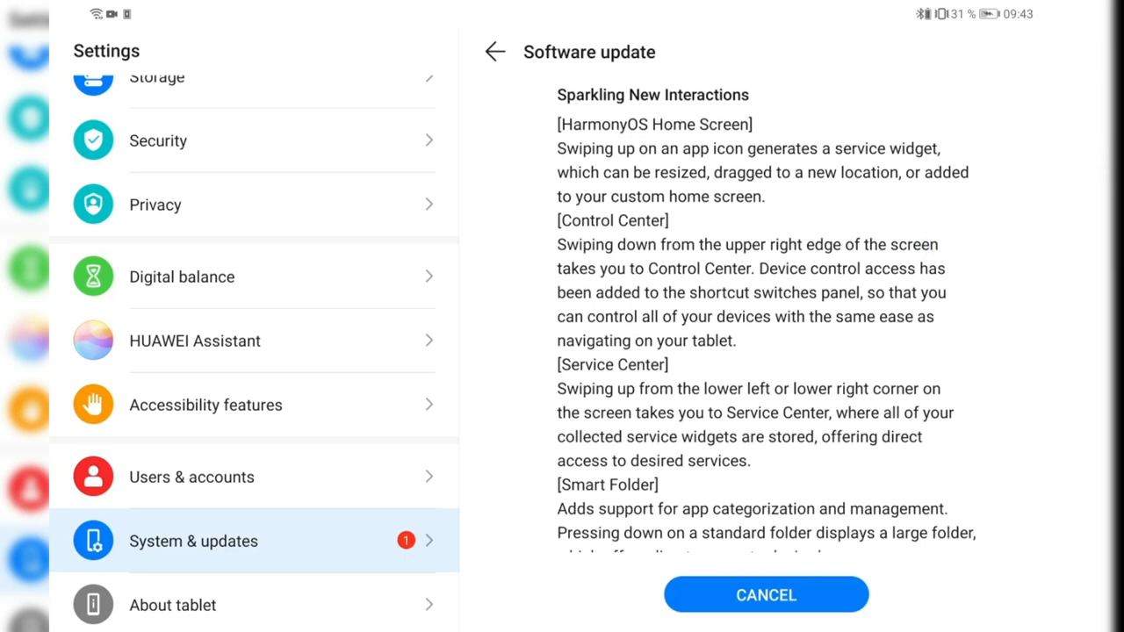
pyautogui.moveTo(881, 448); pyautogui.dragTo(899, 287)
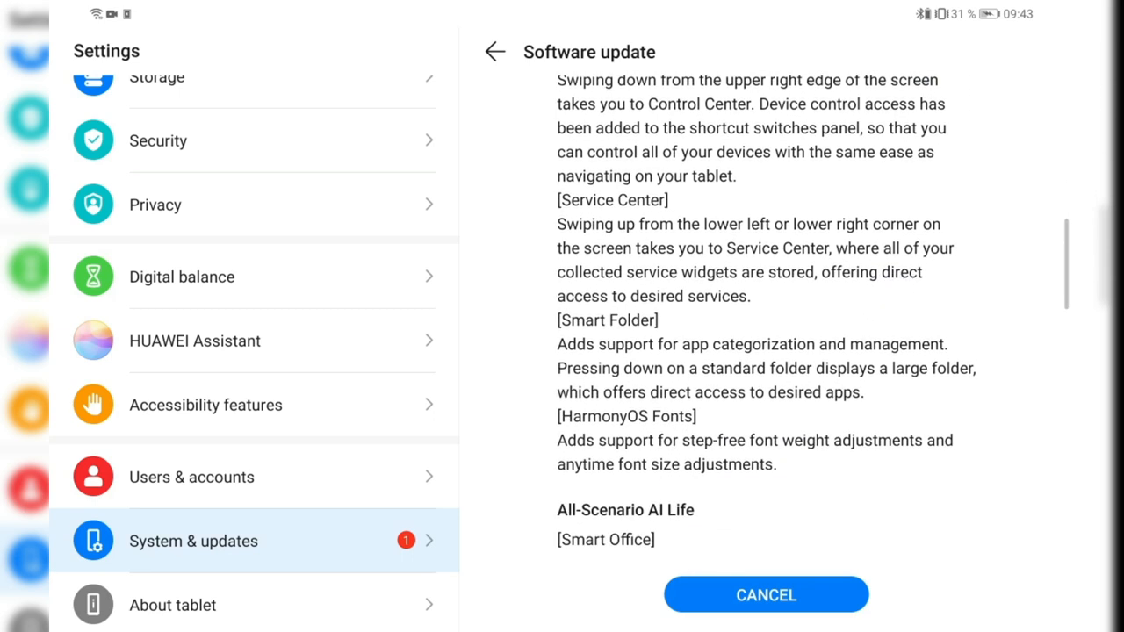
pyautogui.moveTo(905, 504); pyautogui.dragTo(907, 340)
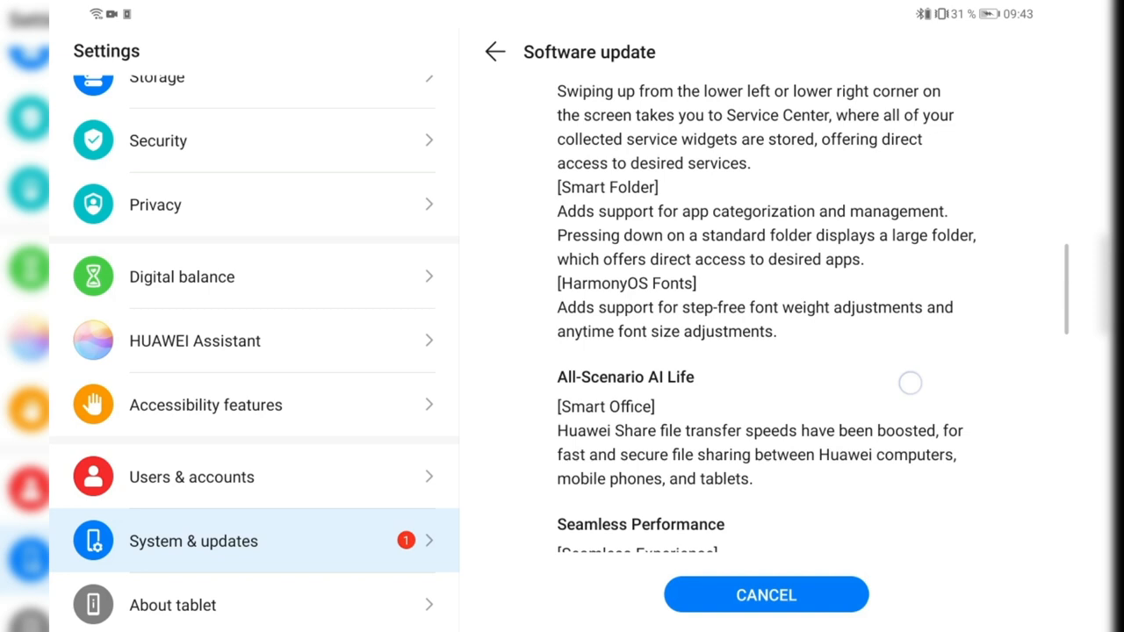
pyautogui.moveTo(908, 381); pyautogui.dragTo(926, 284)
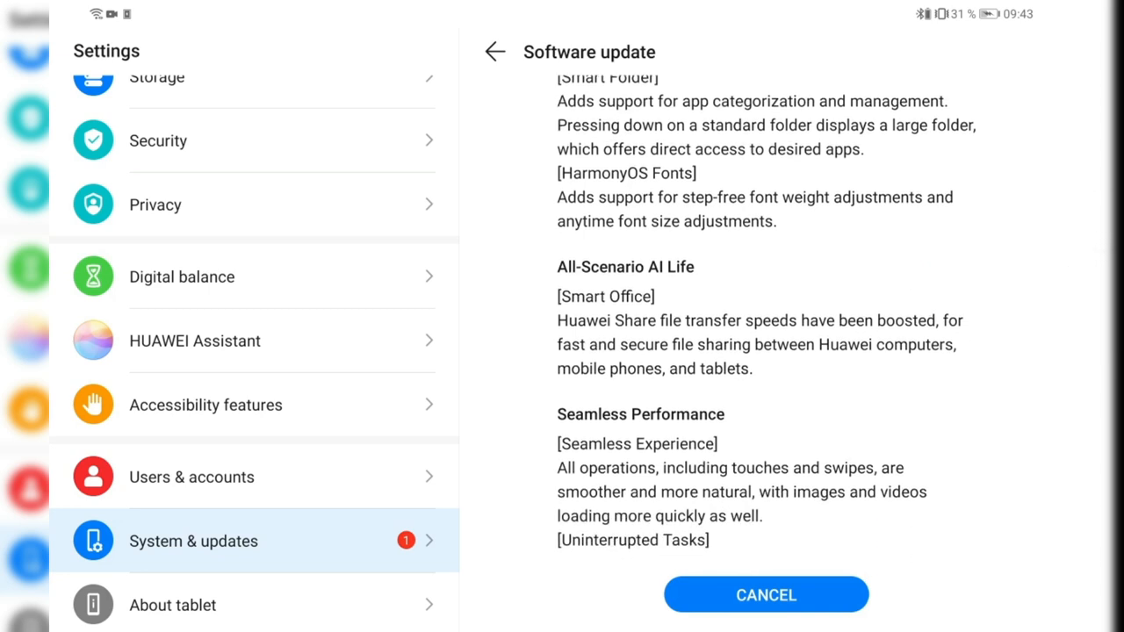
pyautogui.moveTo(898, 390); pyautogui.dragTo(917, 252)
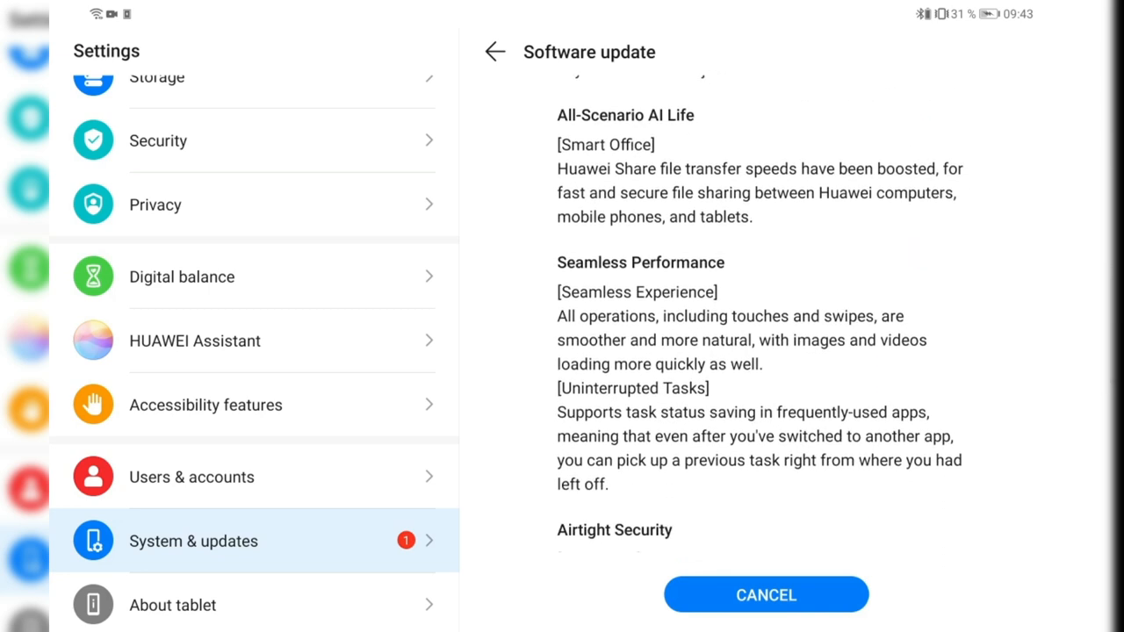
pyautogui.moveTo(887, 442); pyautogui.dragTo(889, 206)
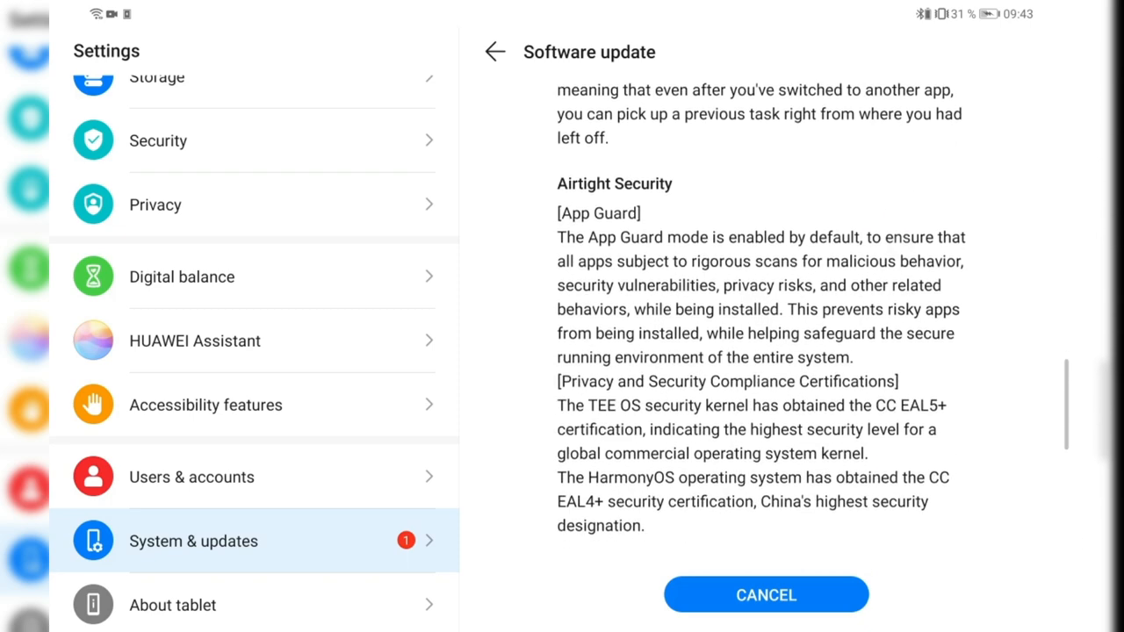
pyautogui.moveTo(905, 492); pyautogui.dragTo(908, 322)
pyautogui.moveTo(923, 439); pyautogui.dragTo(926, 319)
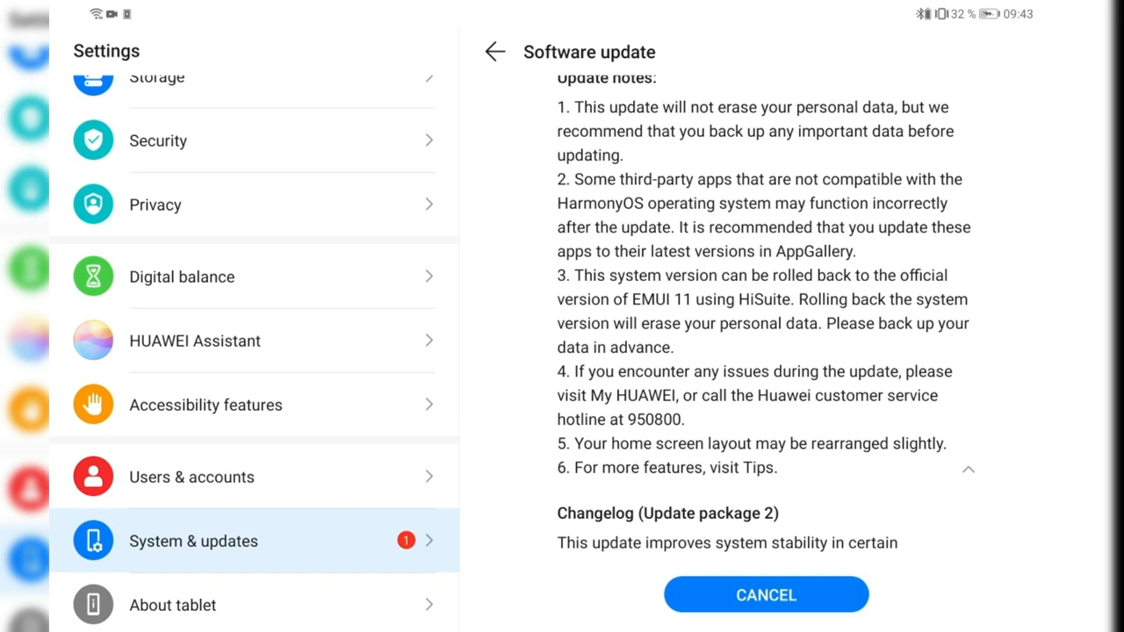
pyautogui.scroll(-2, 764, 325)
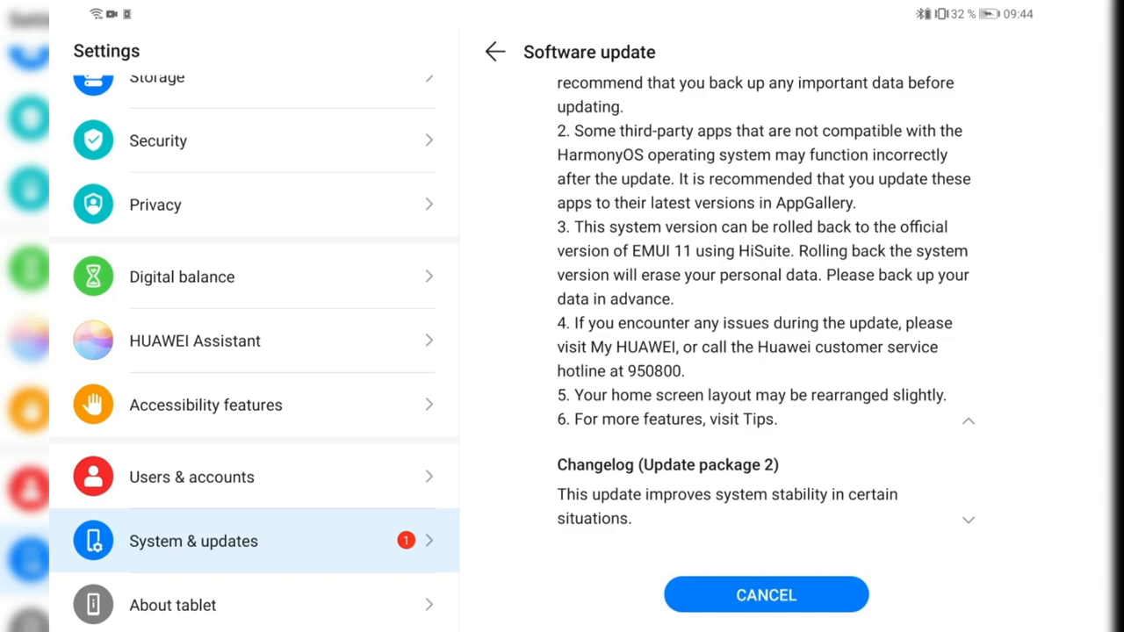
pyautogui.moveTo(879, 481); pyautogui.dragTo(896, 338)
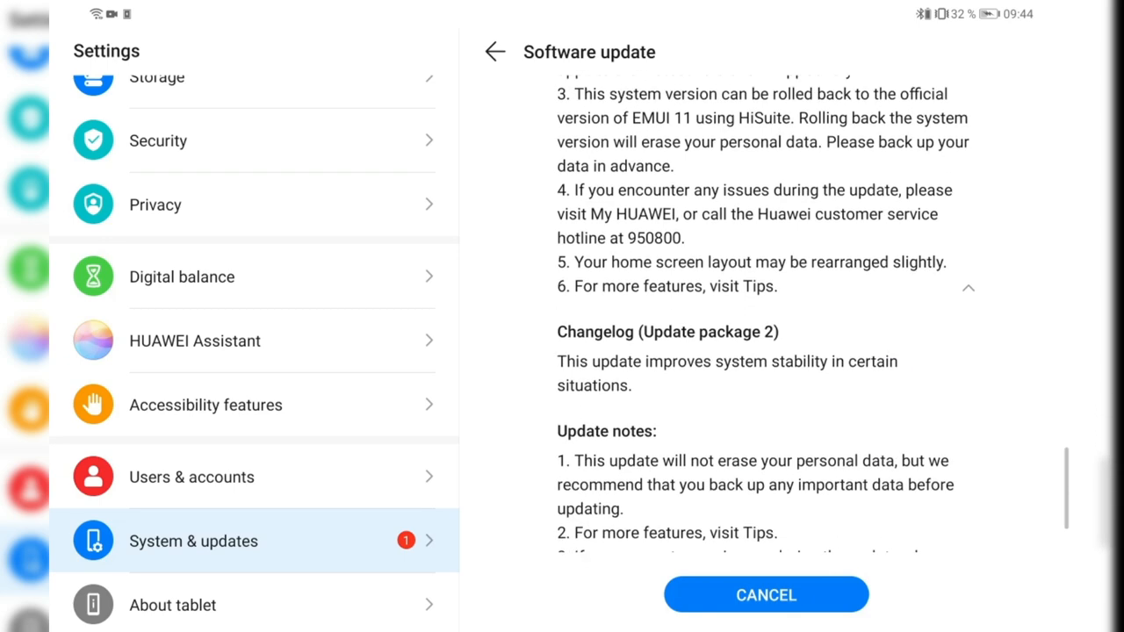
pyautogui.scroll(3, 764, 316)
pyautogui.scroll(3, 765, 316)
pyautogui.scroll(3, 764, 316)
pyautogui.scroll(3, 764, 316)
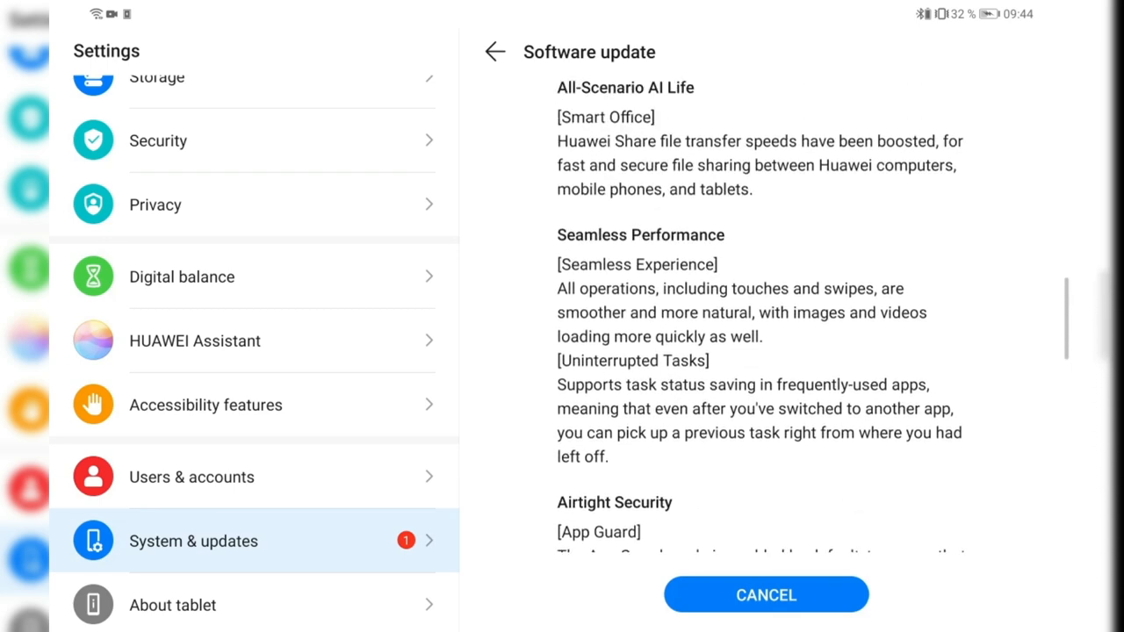
pyautogui.scroll(2, 764, 316)
pyautogui.scroll(-5, 764, 316)
pyautogui.scroll(-5, 764, 317)
pyautogui.scroll(-5, 764, 316)
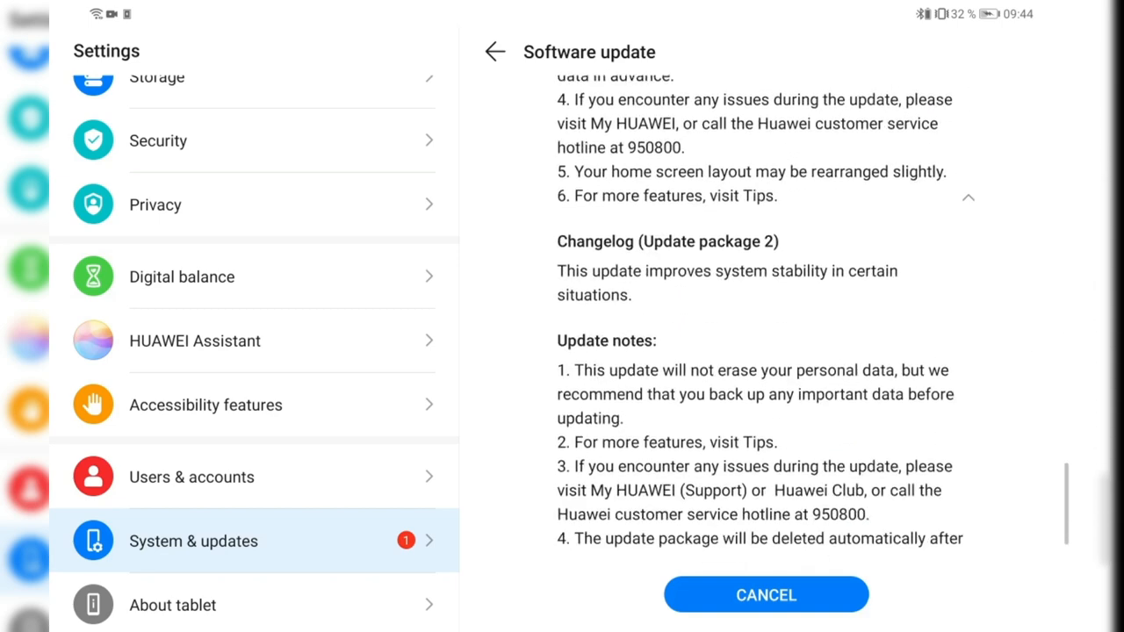
pyautogui.scroll(-2, 764, 316)
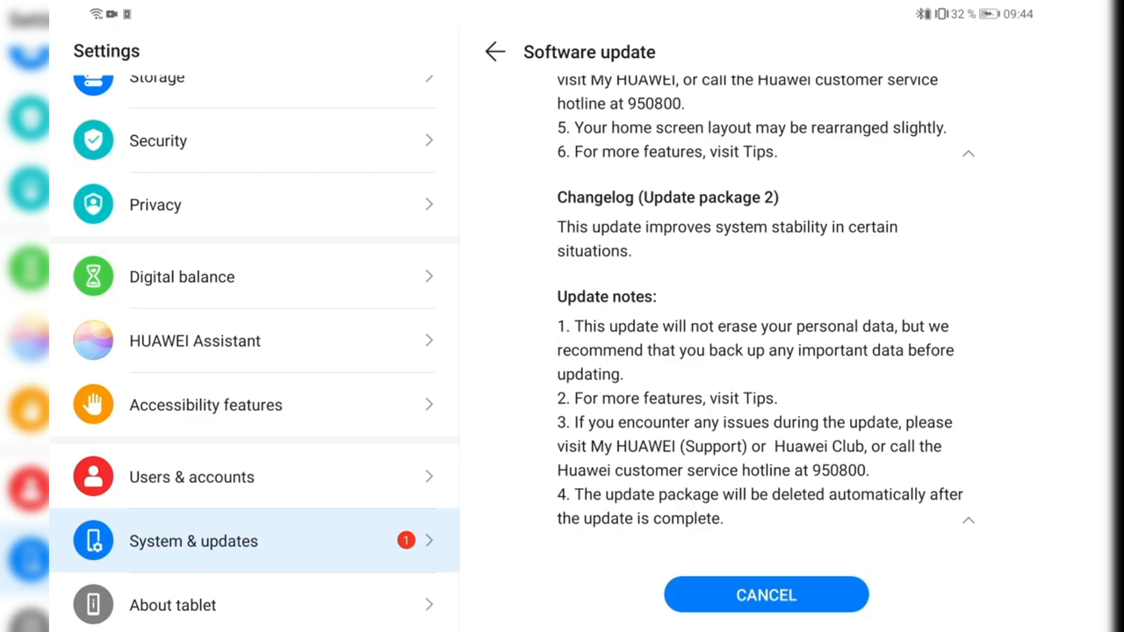
pyautogui.scroll(2, 874, 431)
pyautogui.scroll(5, 873, 431)
pyautogui.scroll(5, 873, 431)
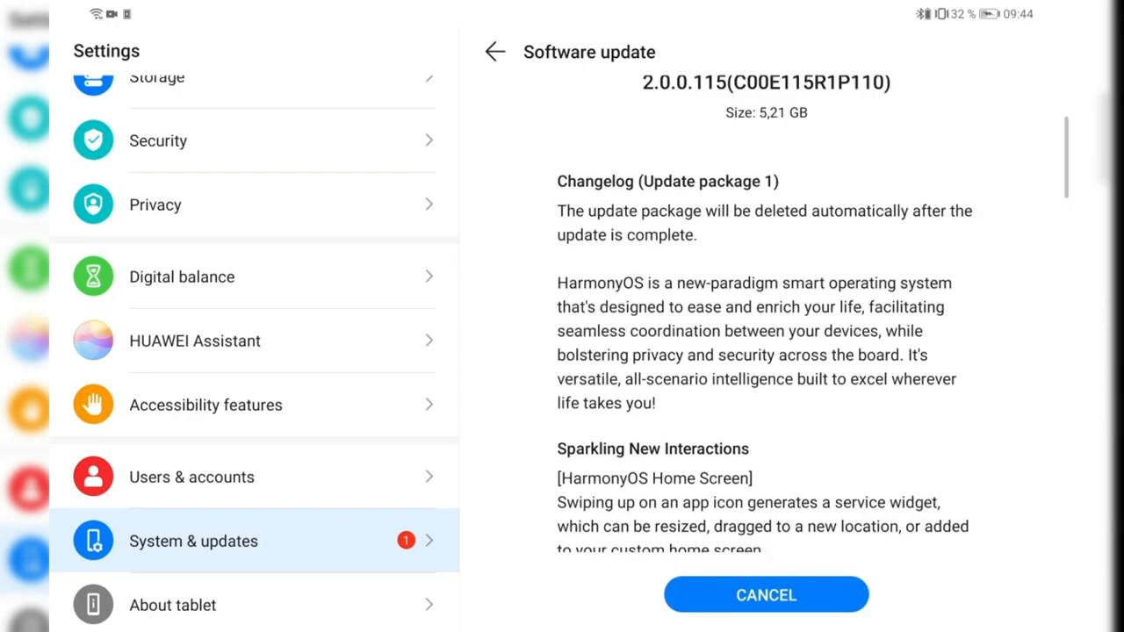
pyautogui.scroll(3, 873, 431)
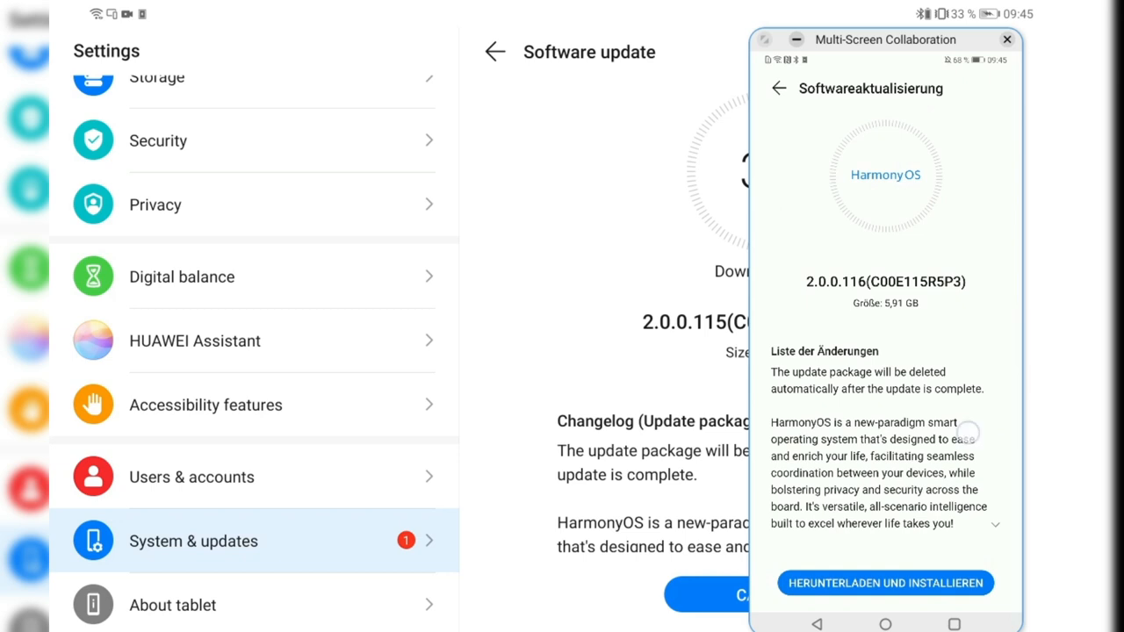
pyautogui.scroll(-2, 885, 351)
pyautogui.scroll(2, 886, 351)
pyautogui.click(995, 524)
pyautogui.scroll(-3, 999, 342)
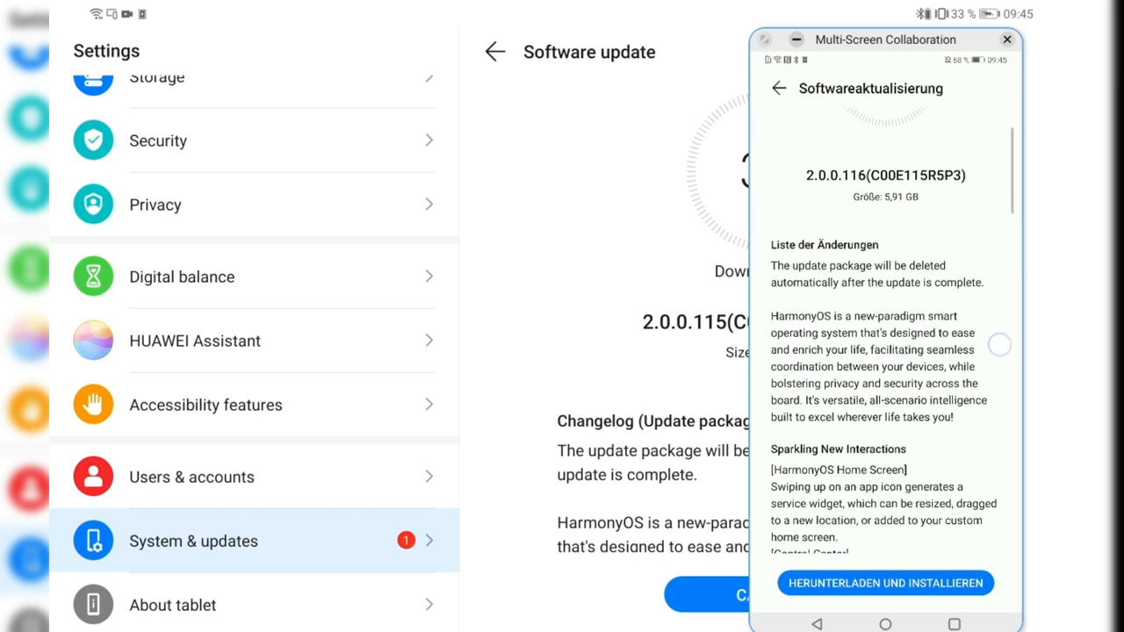
pyautogui.scroll(-3, 954, 432)
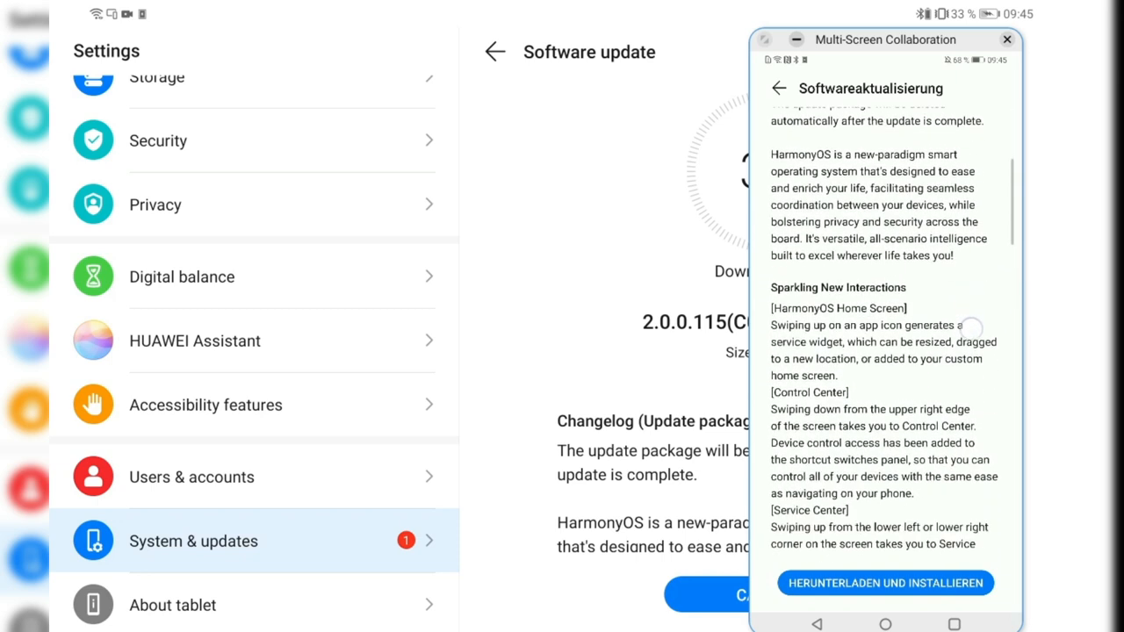
pyautogui.scroll(-3, 954, 427)
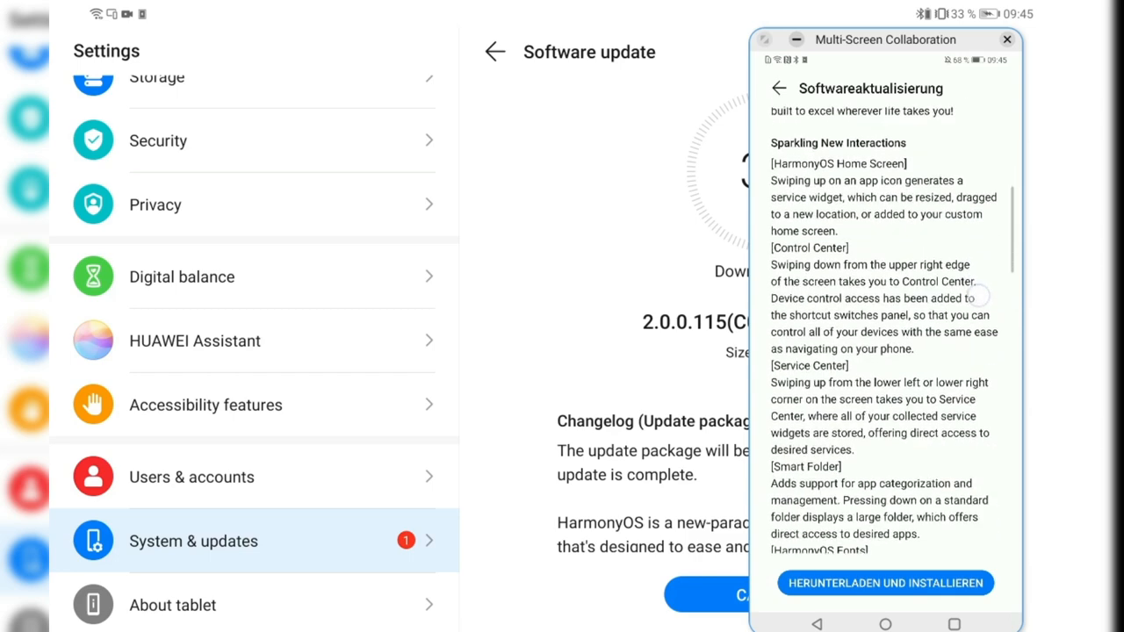
pyautogui.scroll(-1, 954, 428)
pyautogui.scroll(-2, 954, 428)
pyautogui.scroll(-2, 954, 428)
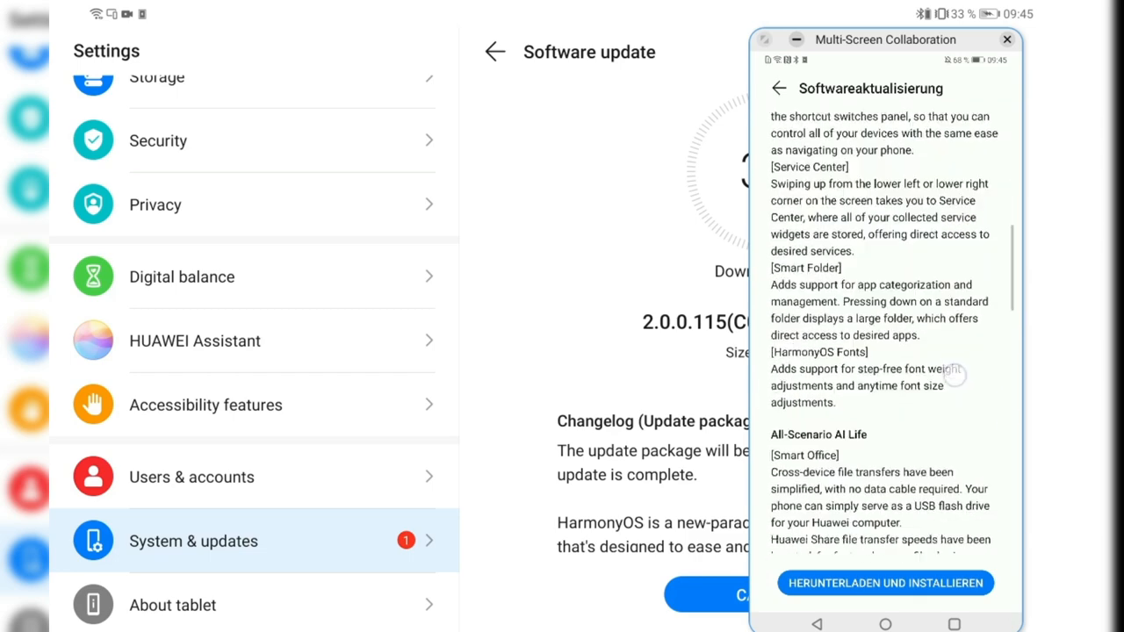
pyautogui.scroll(-3, 954, 428)
pyautogui.scroll(-2, 953, 428)
pyautogui.scroll(-3, 954, 427)
pyautogui.scroll(-1, 893, 334)
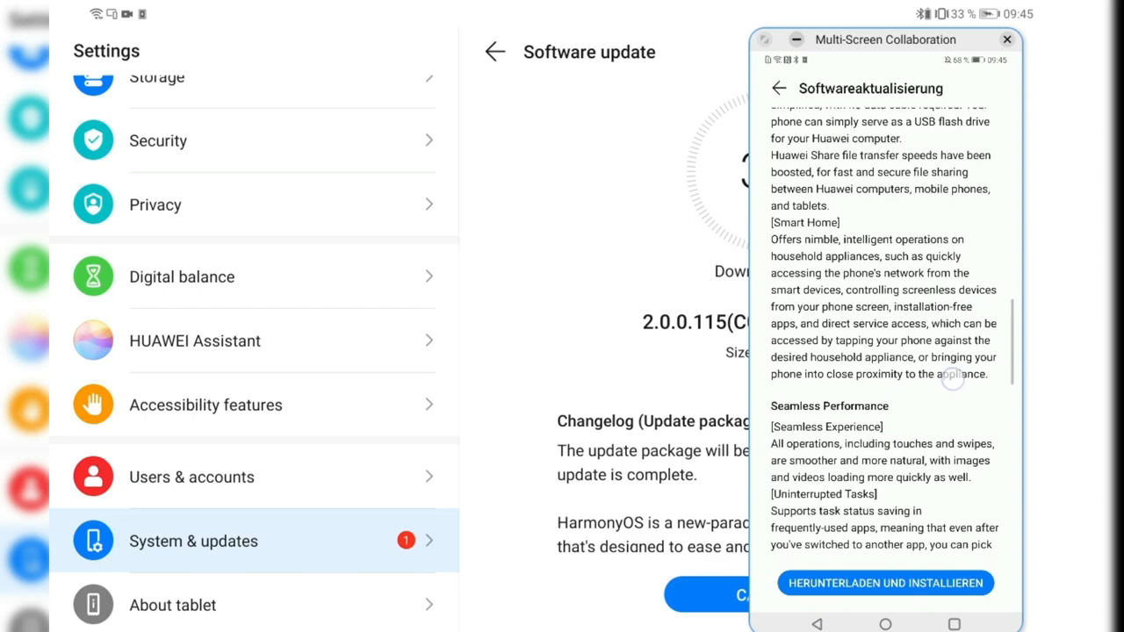
pyautogui.scroll(-3, 893, 334)
pyautogui.scroll(-2, 893, 333)
pyautogui.scroll(-2, 956, 466)
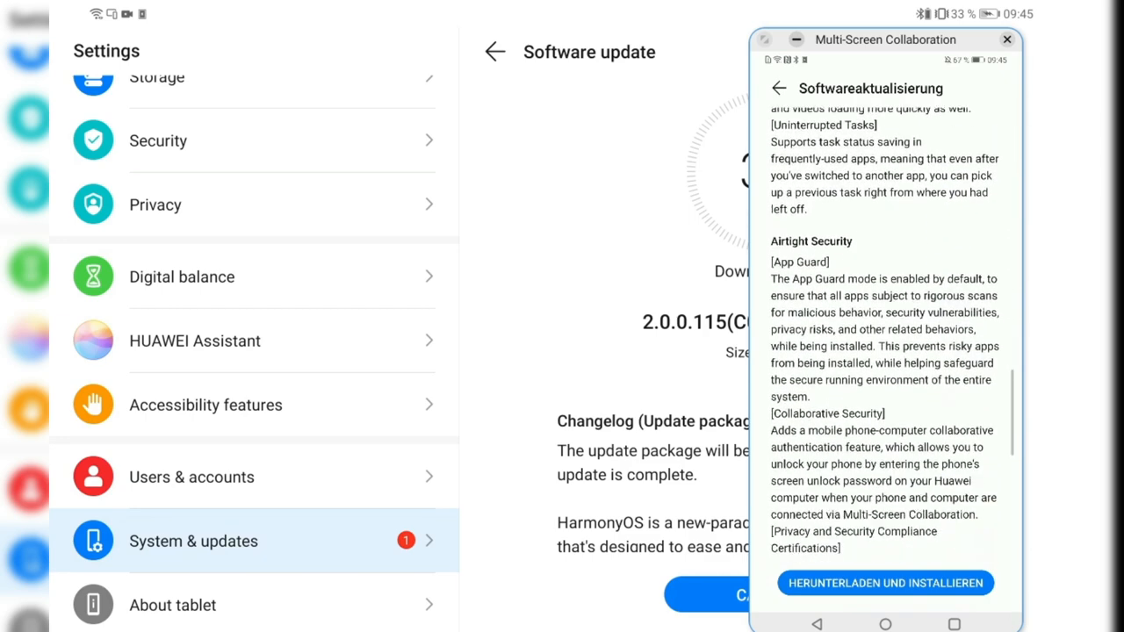
pyautogui.scroll(-3, 956, 467)
pyautogui.scroll(-2, 956, 466)
pyautogui.scroll(-2, 894, 334)
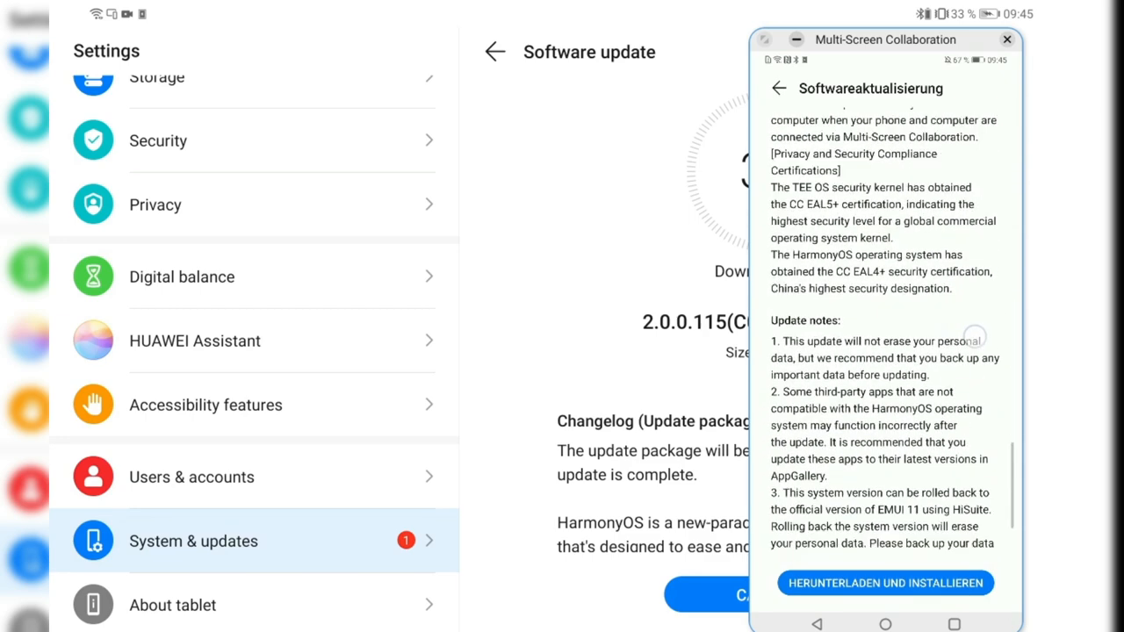
pyautogui.scroll(-1, 893, 334)
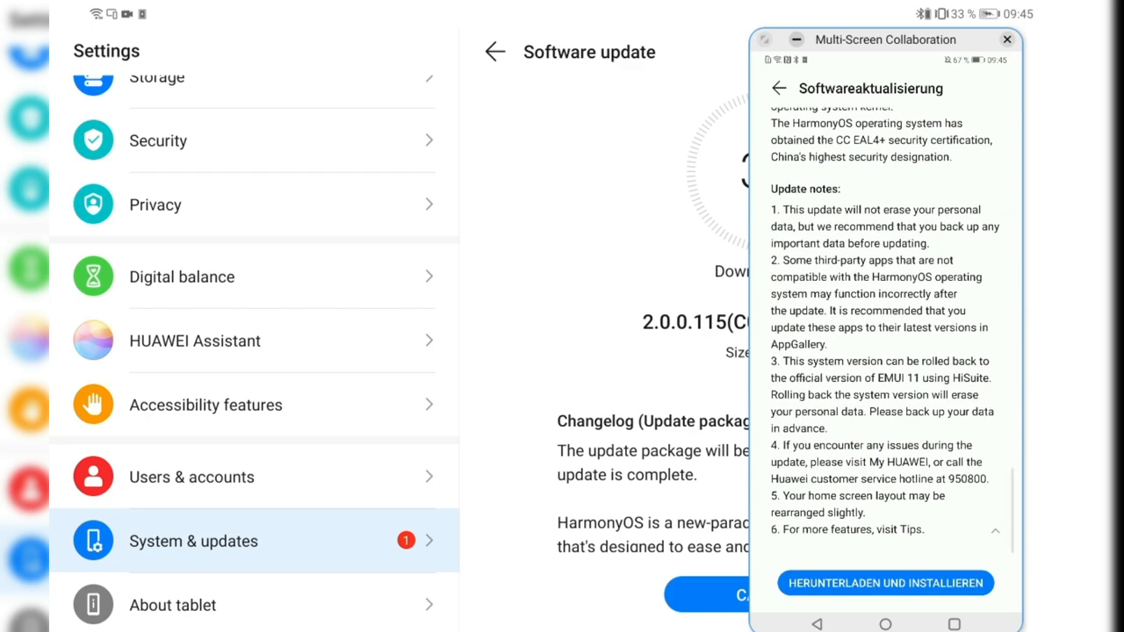
pyautogui.scroll(2, 886, 334)
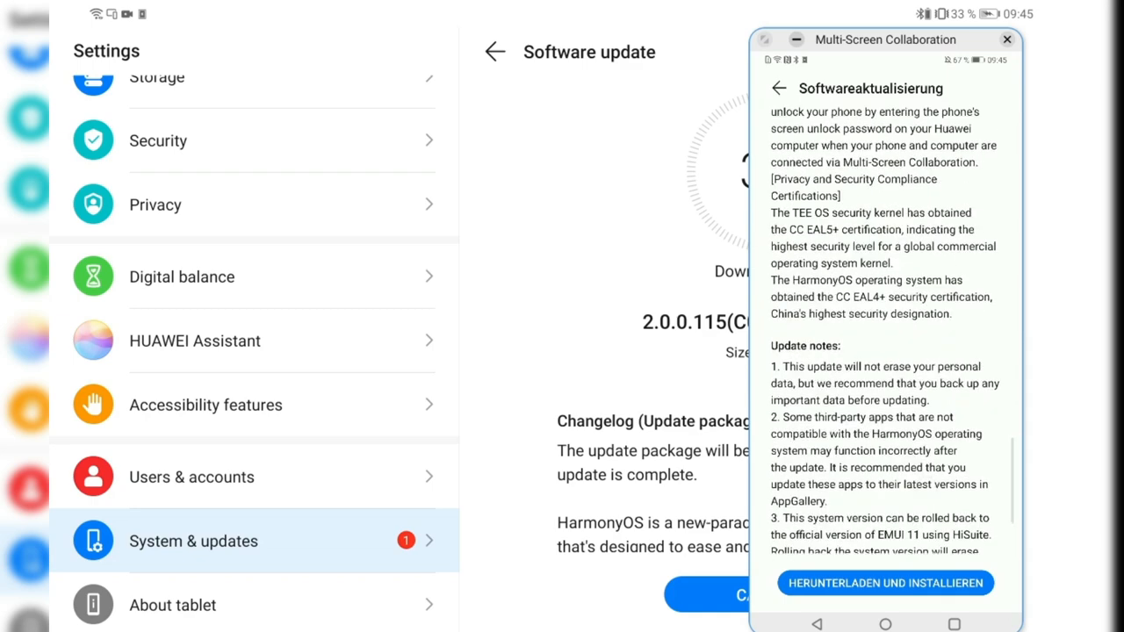
pyautogui.scroll(10, 885, 334)
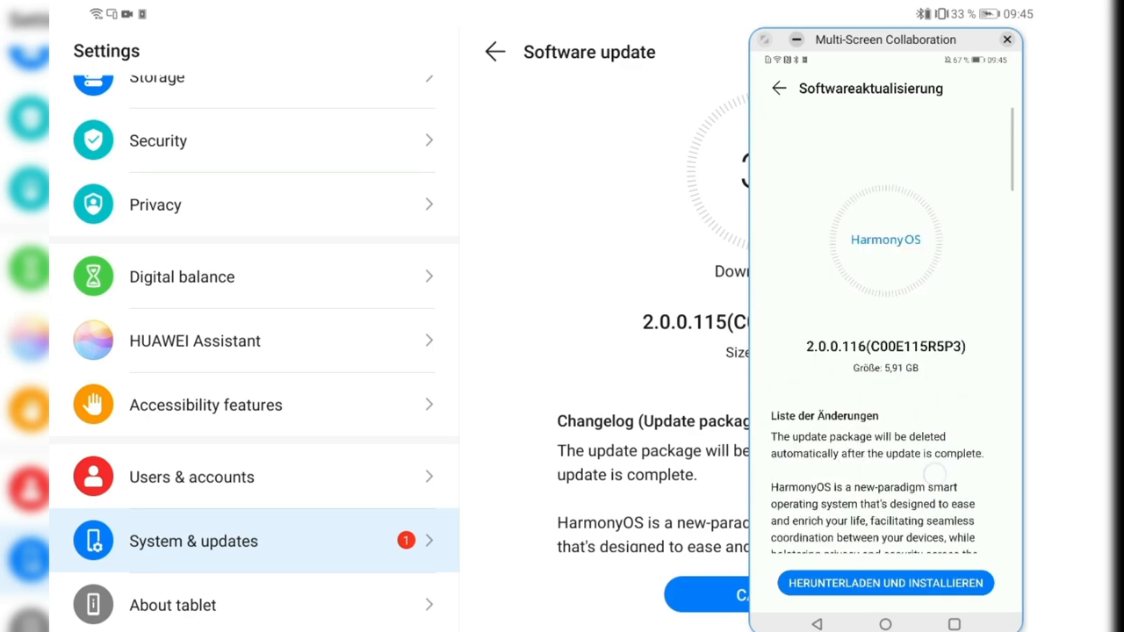
pyautogui.scroll(-2, 936, 473)
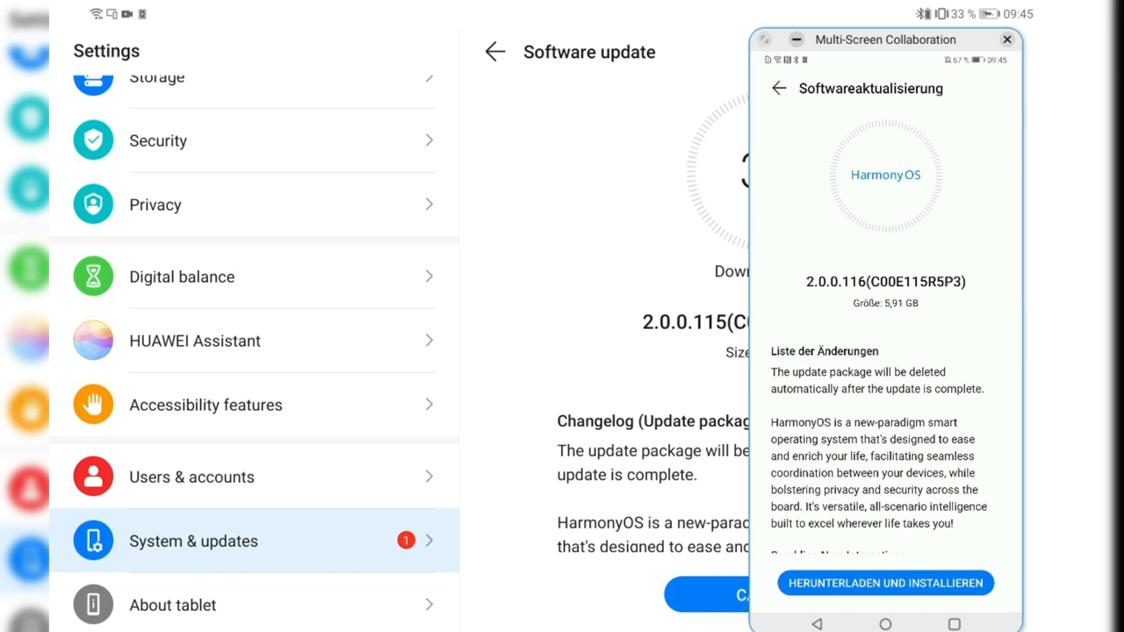
# Start downloading and installing the phone's 2.0.0.116 update via Herunterladen und Installieren
pyautogui.click(893, 583)
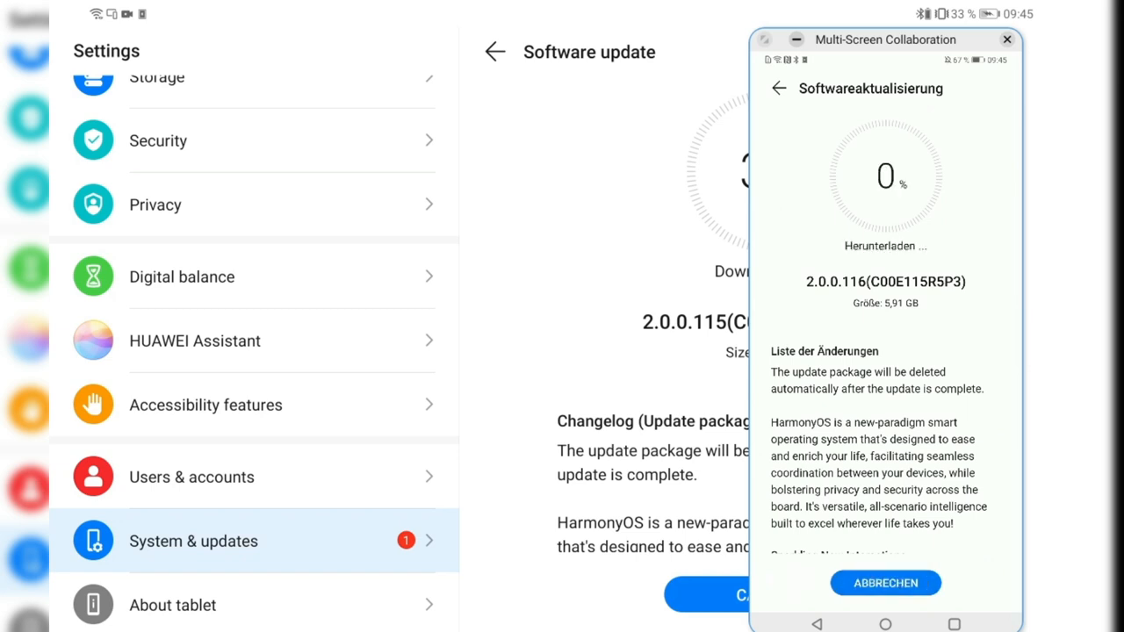